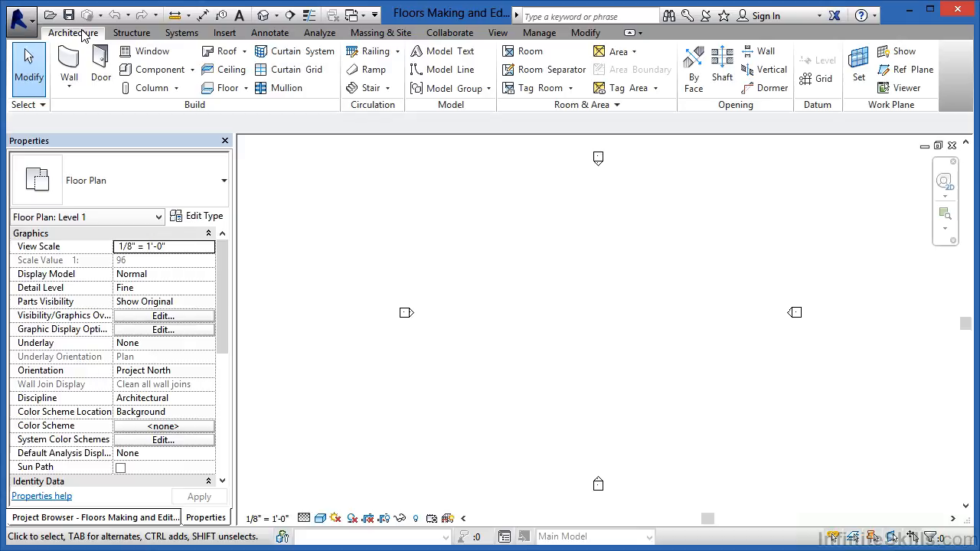
Start a new floor on Level 1 using the Wood Joist 10" - Wood Finish type
left_click(226, 89)
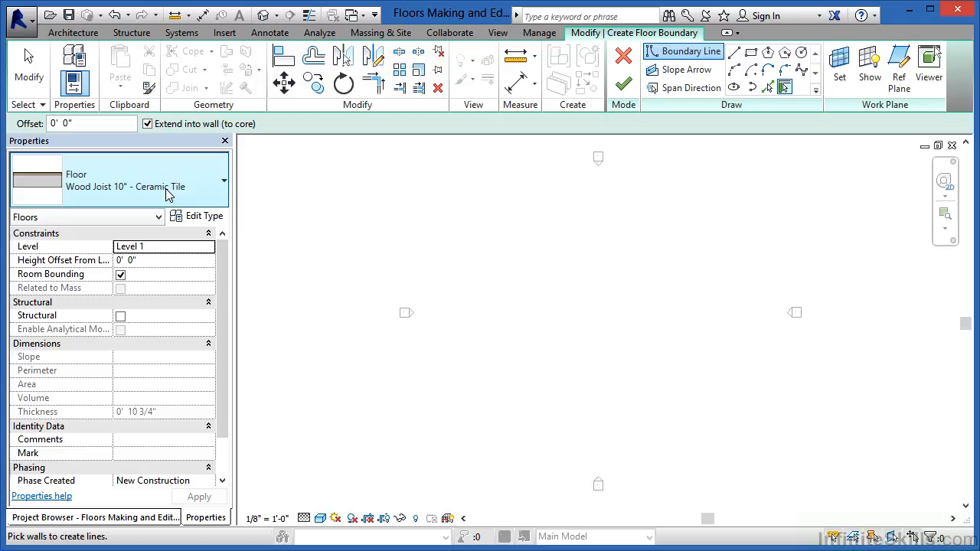
left_click(163, 191)
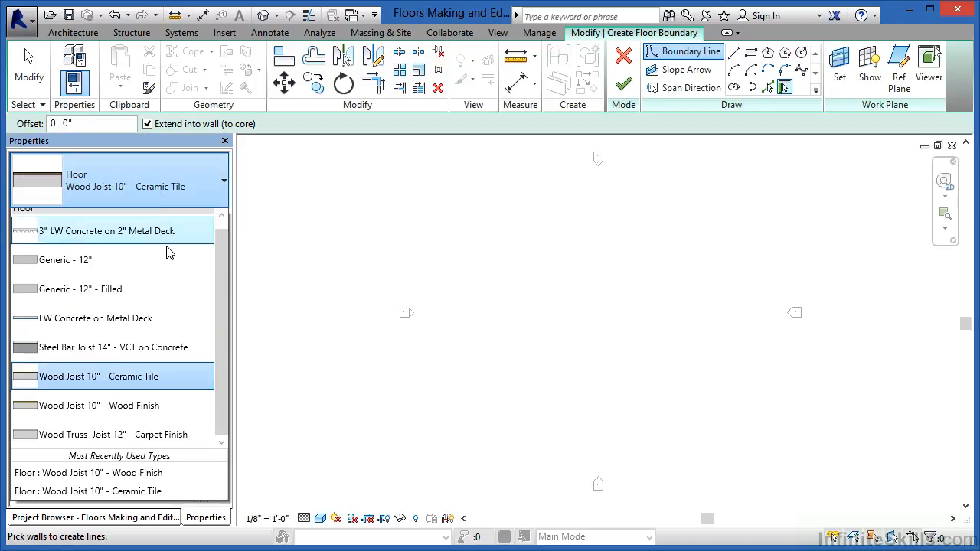
mouse_move(96, 412)
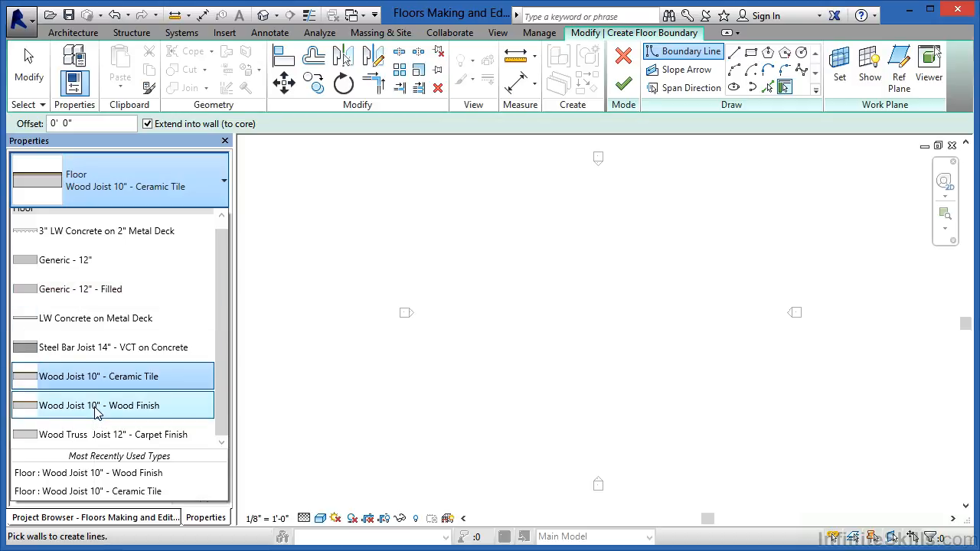
left_click(96, 406)
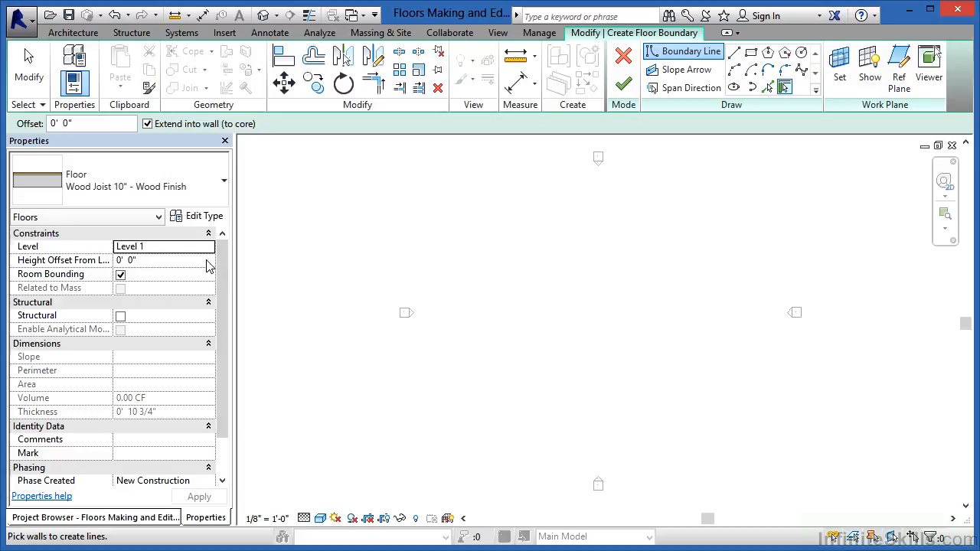
Open the type properties of the Wood Joist 10" - Wood Finish floor and show its section preview
left_click(204, 217)
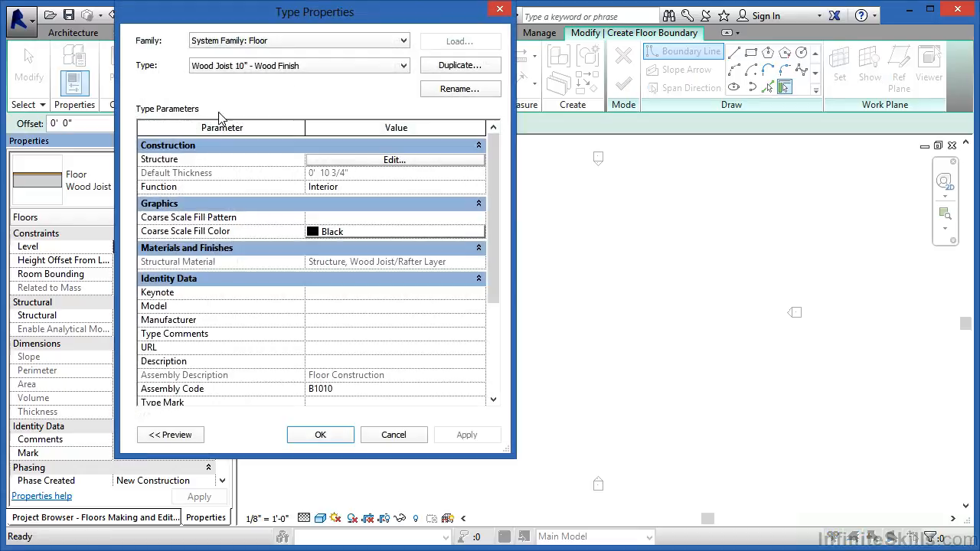
left_click_drag(223, 23, 475, 62)
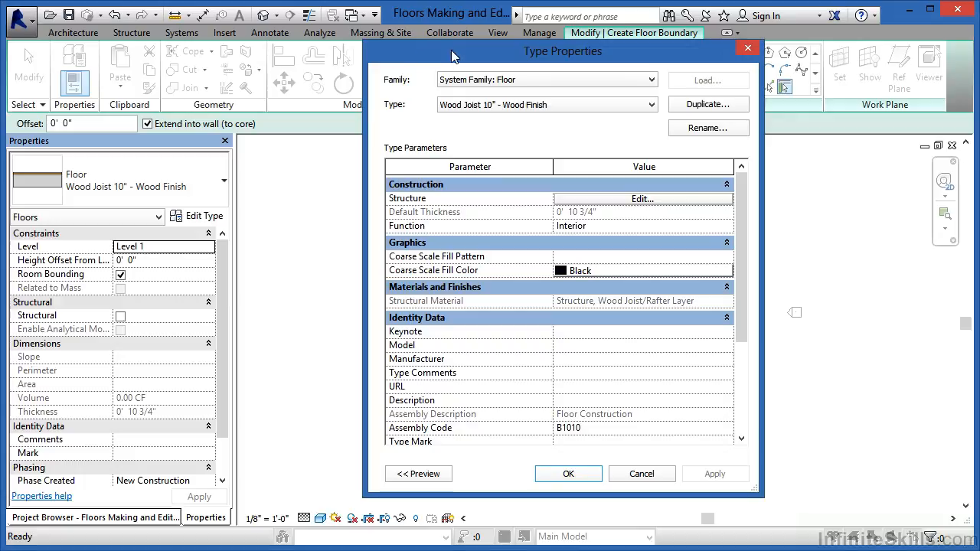
left_click_drag(420, 56, 465, 59)
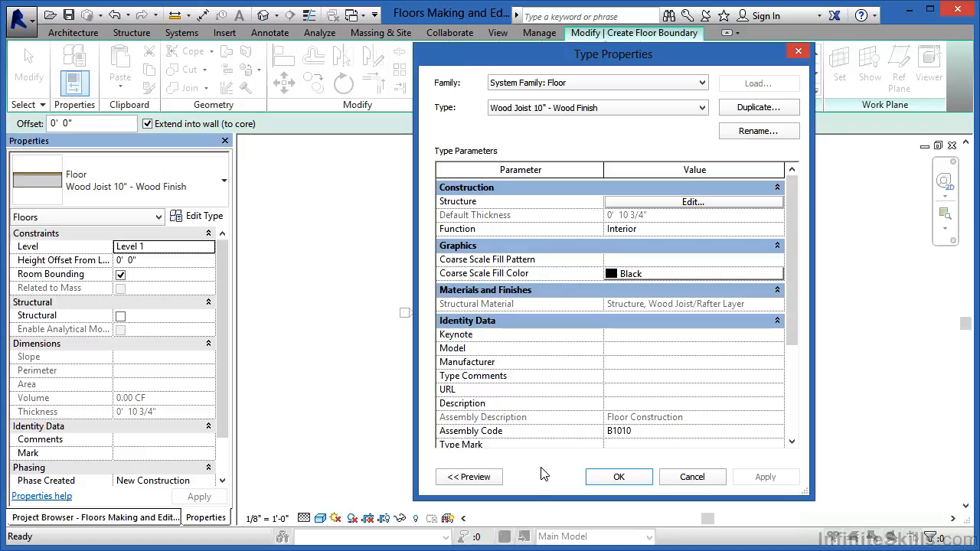
left_click(472, 478)
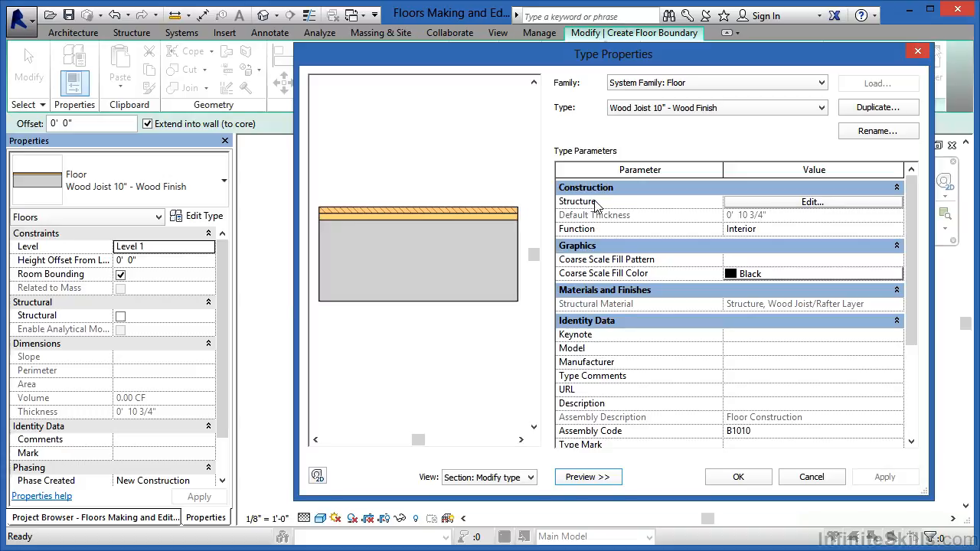
Open the floor type's layer structure and resize the dialog and columns so the full material names are readable
left_click(808, 202)
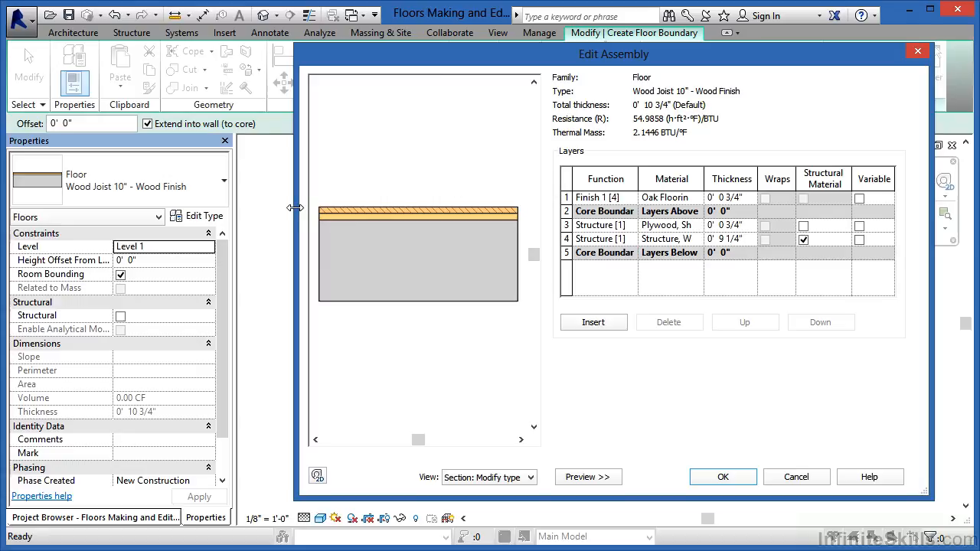
left_click_drag(295, 208, 62, 197)
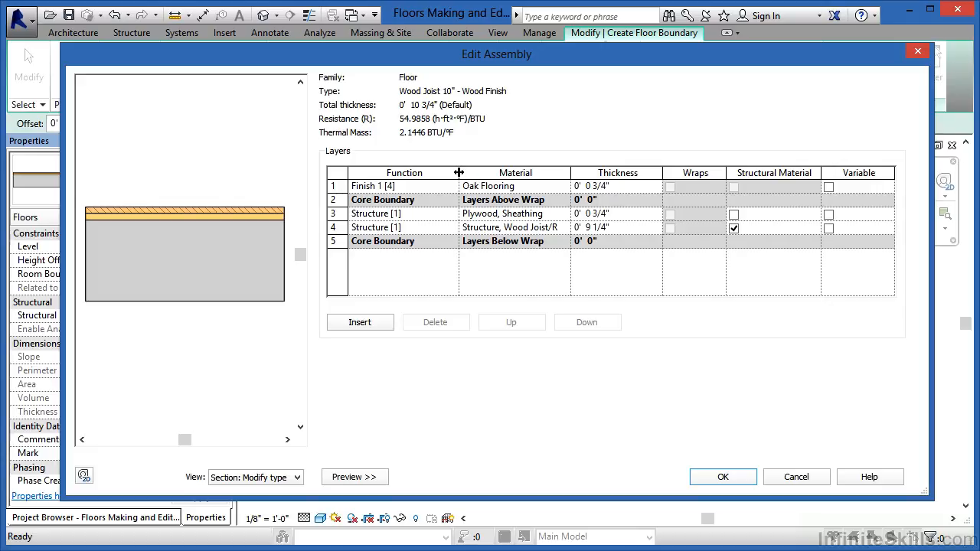
left_click_drag(459, 172, 423, 172)
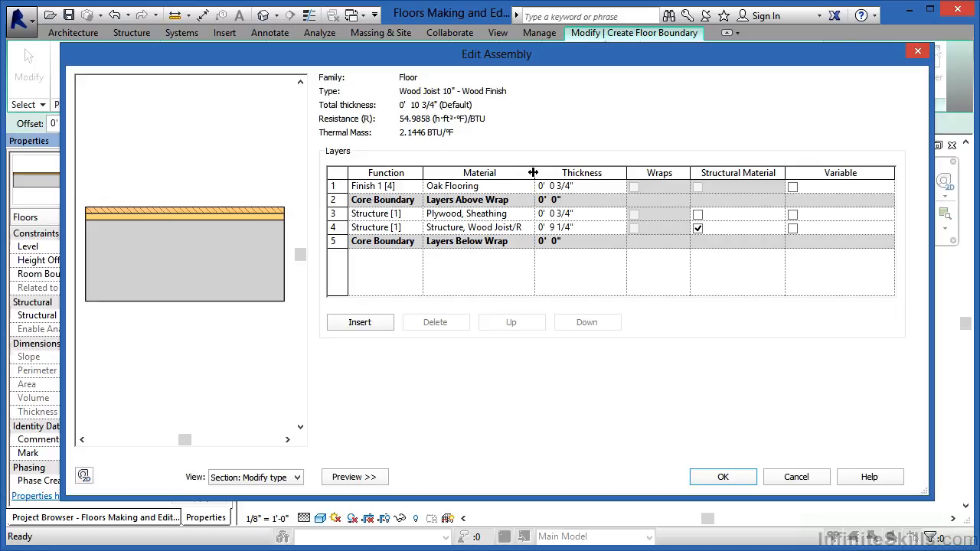
left_click_drag(534, 173, 576, 172)
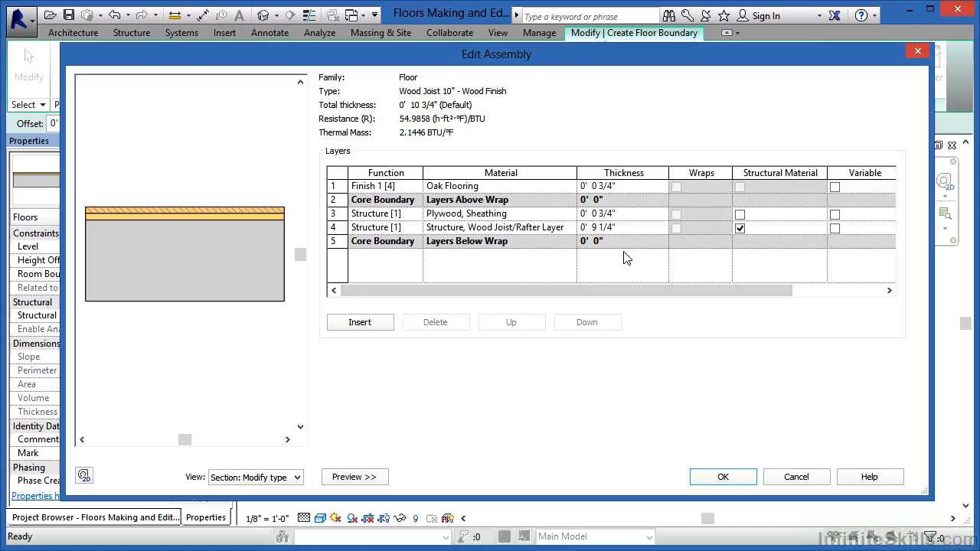
Set the thickness of the wood joist structure layer to 0' 11 1/4" and accept the assembly
double_click(593, 228)
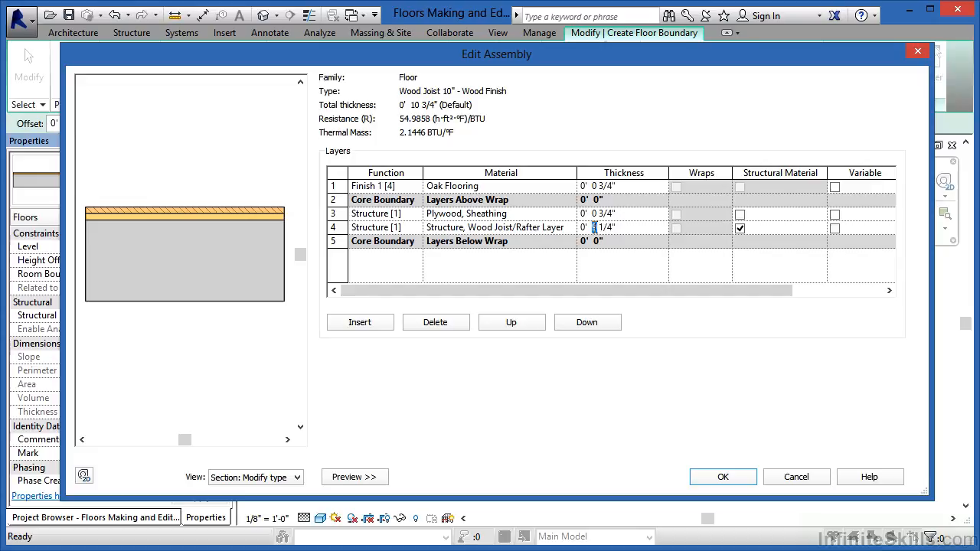
type("11")
left_click(734, 480)
left_click(732, 477)
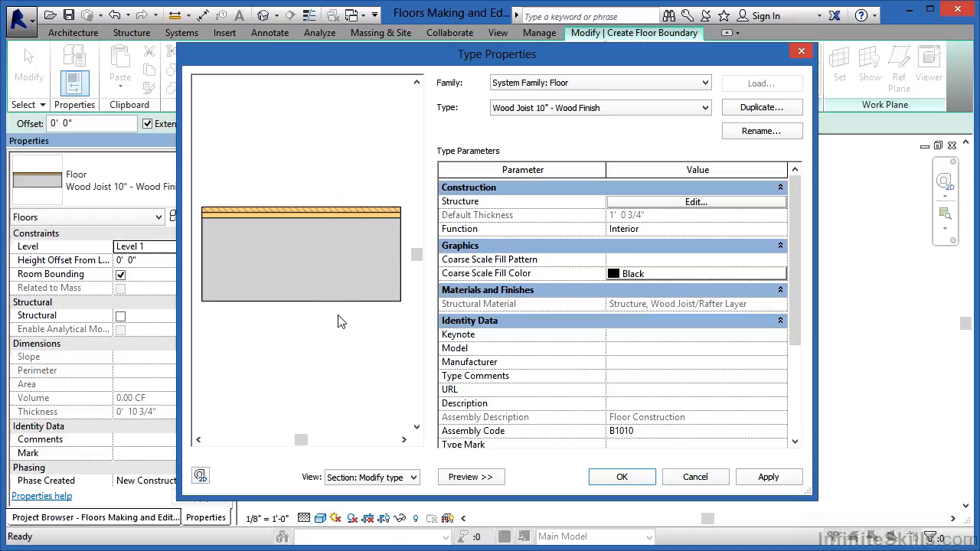
Reopen the floor's layer structure and set the wood joist layer's thickness back to 0' 9 1/4"
left_click(661, 203)
left_click(613, 239)
left_click_drag(607, 239, 603, 238)
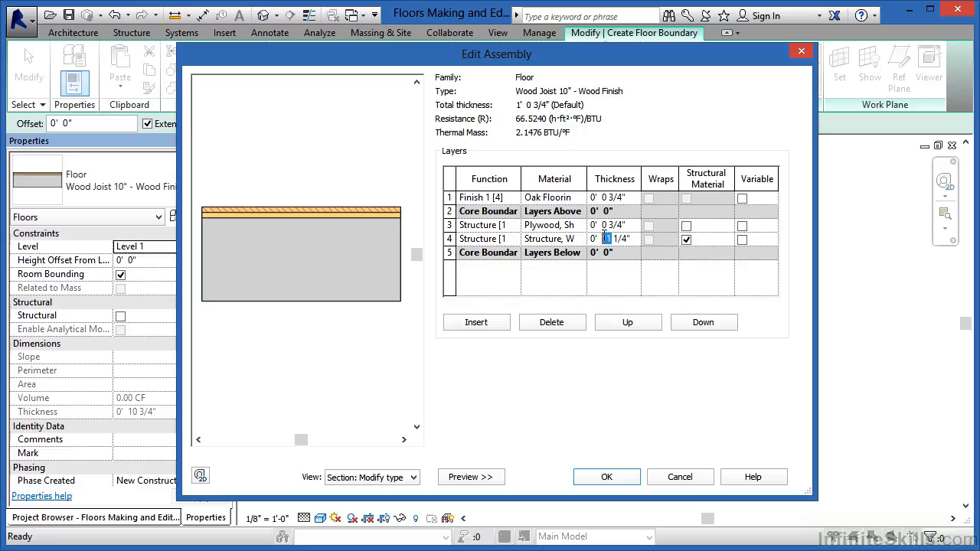
type("9")
left_click(633, 199)
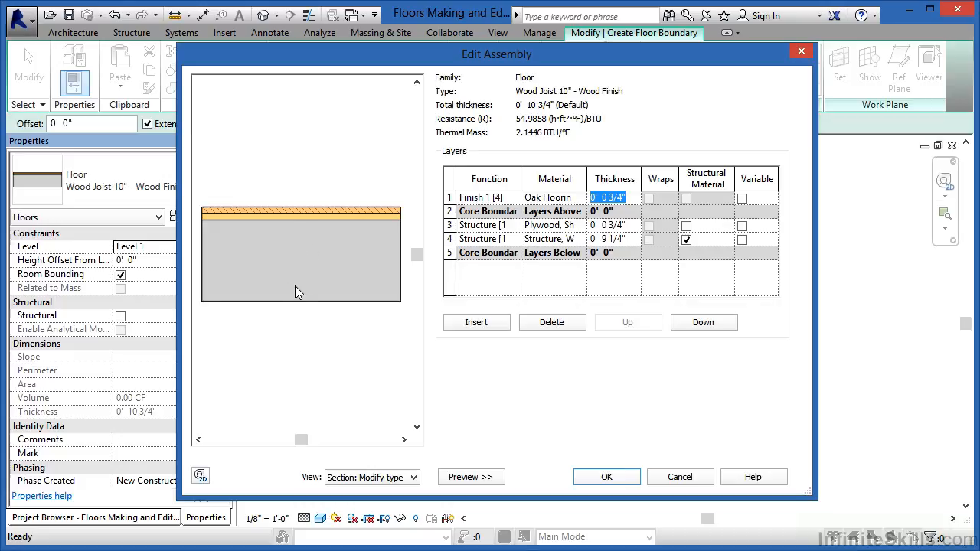
Change the wood joist layer's thickness to 0' 11 1/4" to compare the section preview
left_click(604, 239)
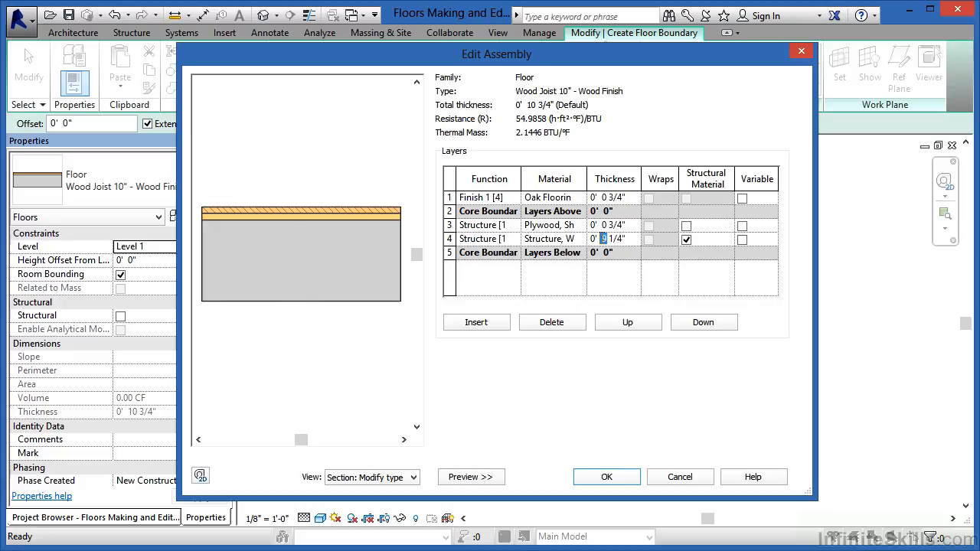
type("11")
left_click(622, 197)
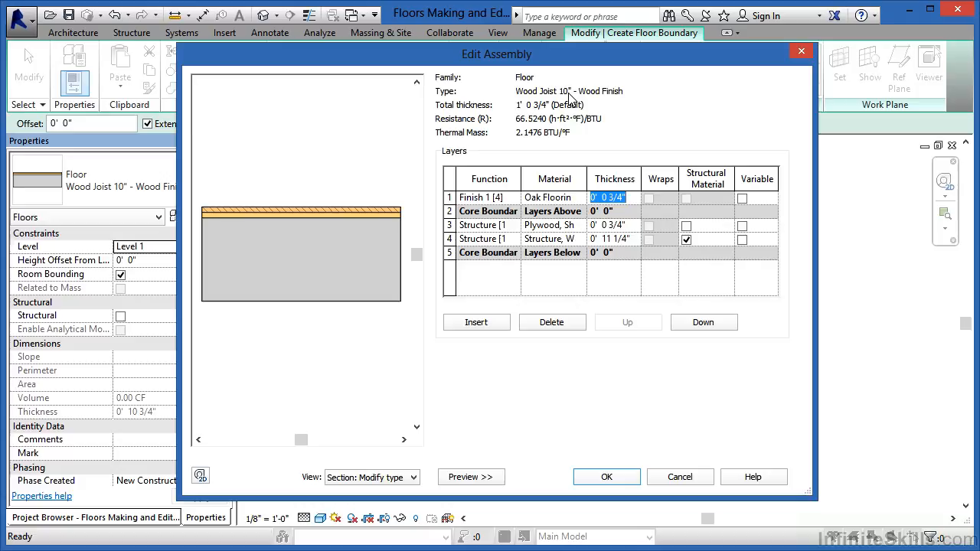
Restore the wood joist layer's thickness to 0' 9 1/4" and accept the assembly
double_click(606, 238)
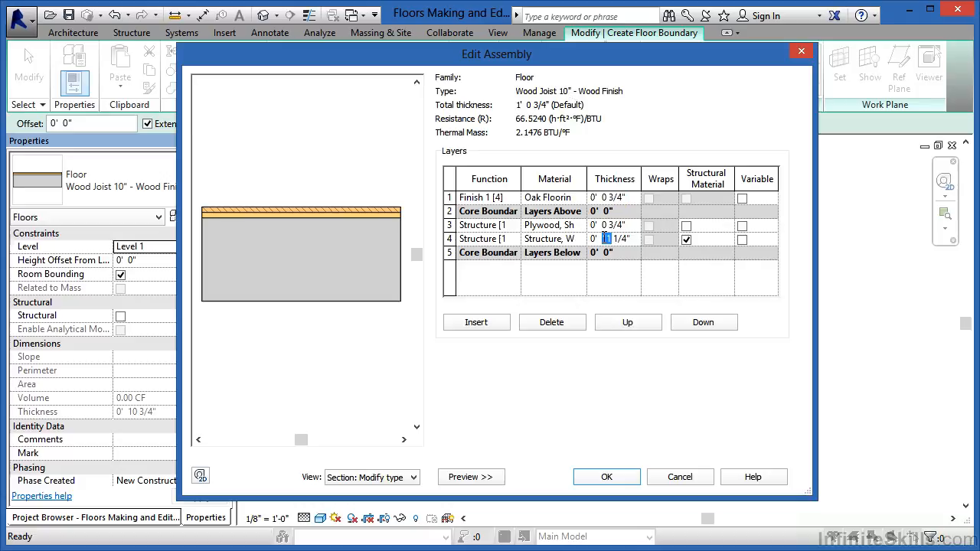
type("9")
left_click(607, 477)
left_click(607, 478)
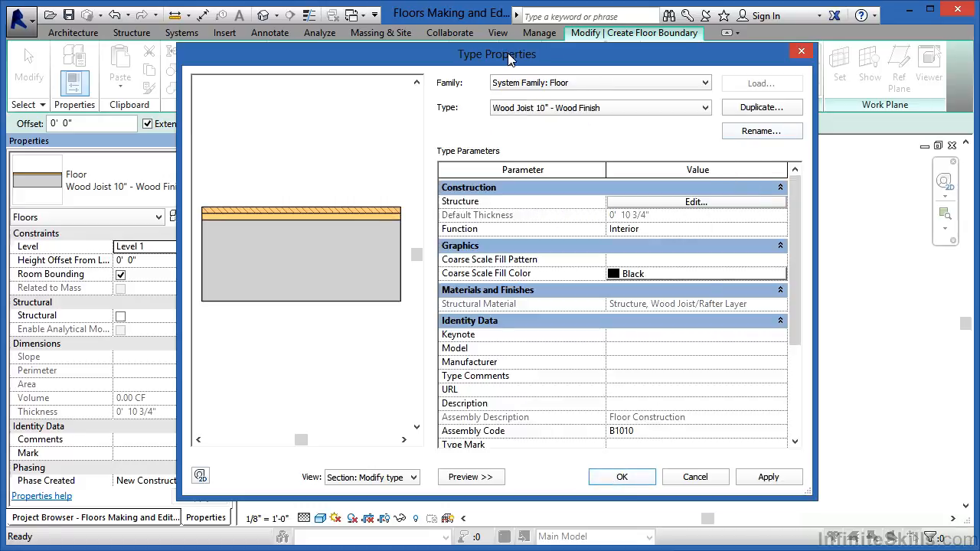
Duplicate the floor type under the name Wood Joist 12" - Wood Finish
left_click(763, 108)
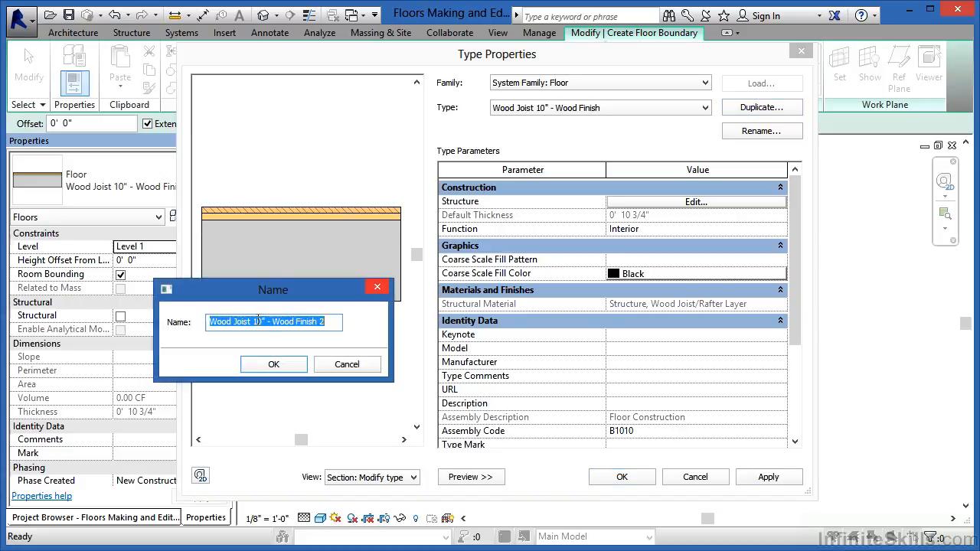
left_click(261, 321)
type("2")
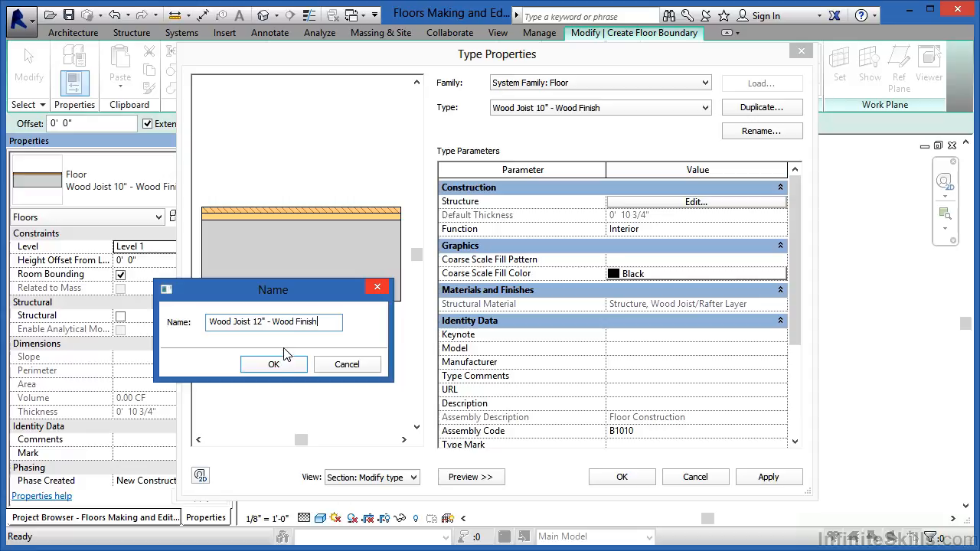
left_click(274, 365)
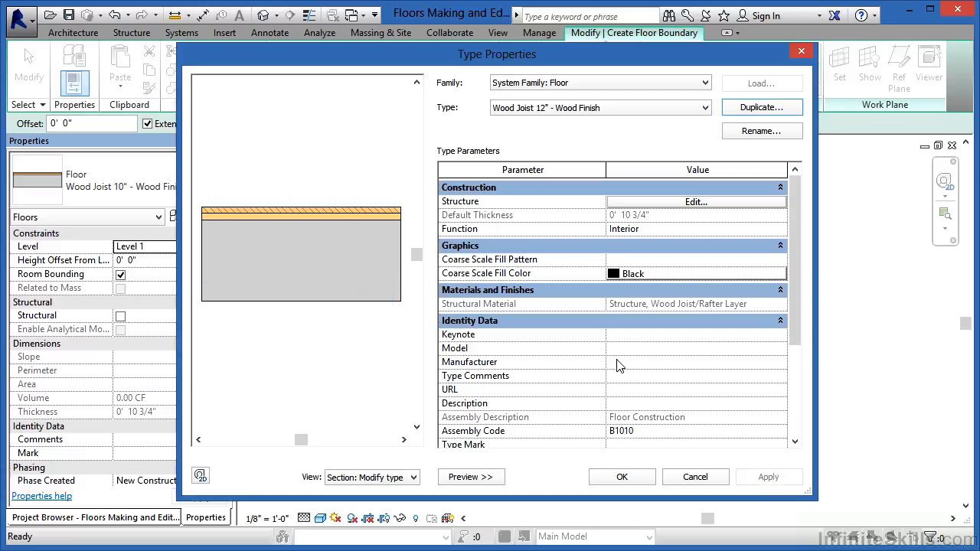
In the new 12" floor type's structure, set the wood joist layer's thickness to 0' 11 1/4"
left_click(674, 207)
left_click(608, 239)
double_click(605, 239)
type("11")
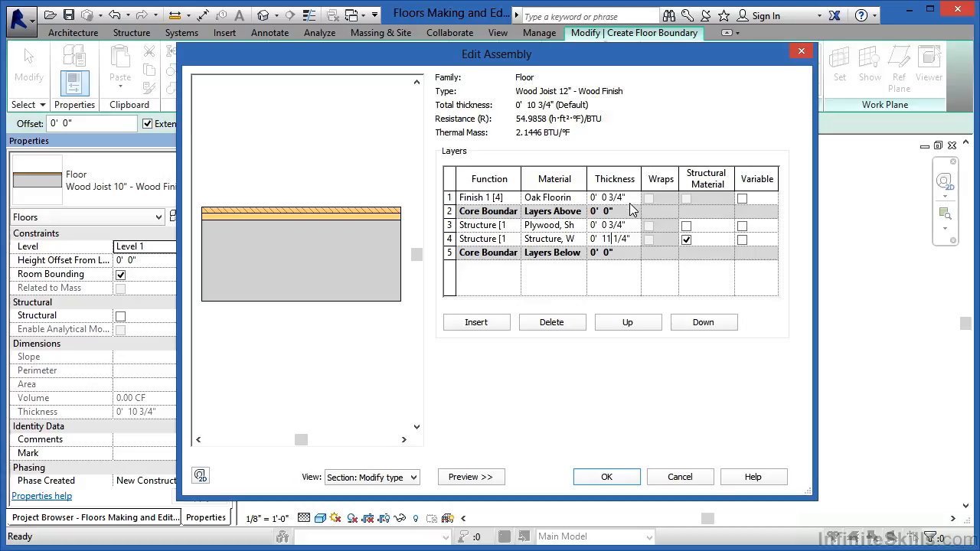
left_click(631, 227)
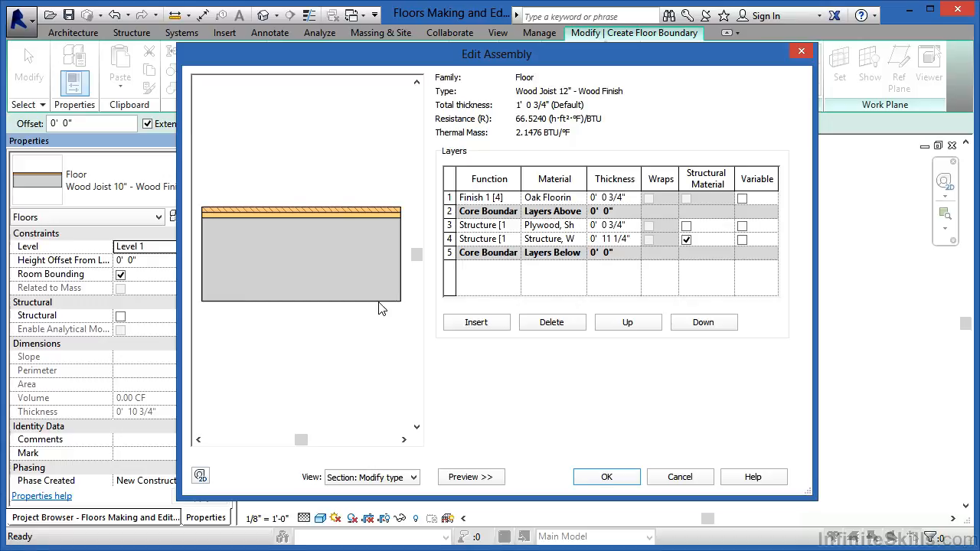
Insert a new layer in the assembly and place it below the lower core boundary
left_click(483, 324)
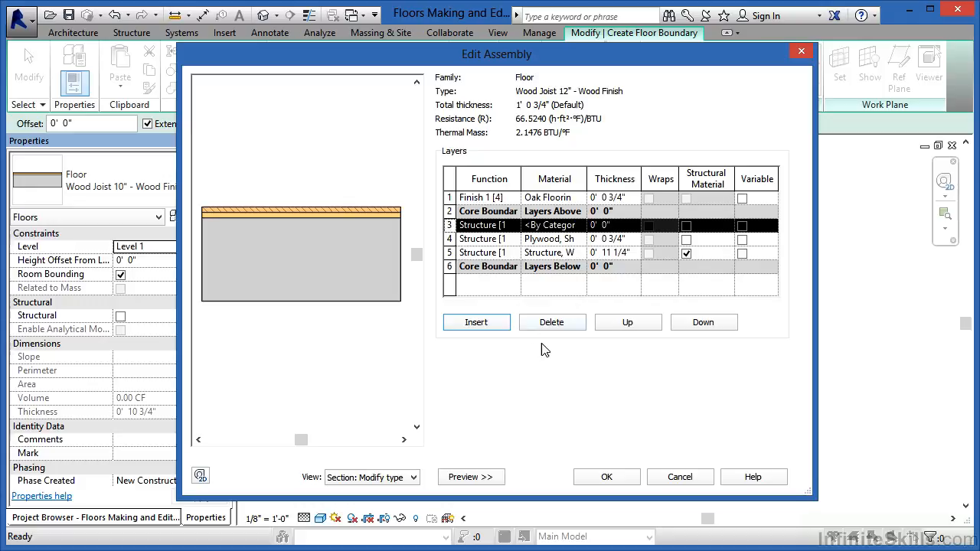
left_click(628, 322)
left_click(628, 323)
left_click(693, 325)
left_click(693, 324)
left_click(693, 325)
left_click(693, 324)
left_click(693, 325)
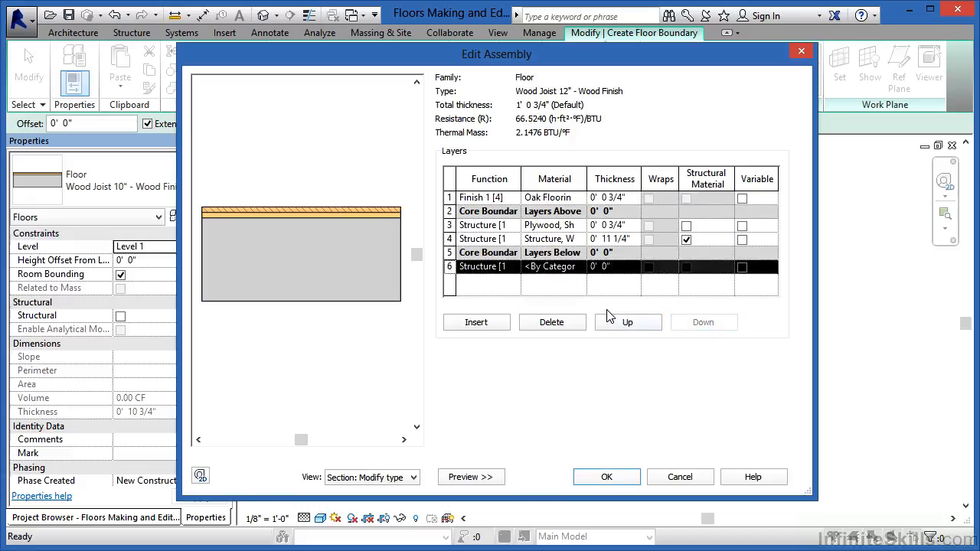
Set the new bottom layer's function to Finish 1 [4] and its material to Gypsum Wall Board
left_click(513, 274)
left_click_drag(553, 296, 553, 306)
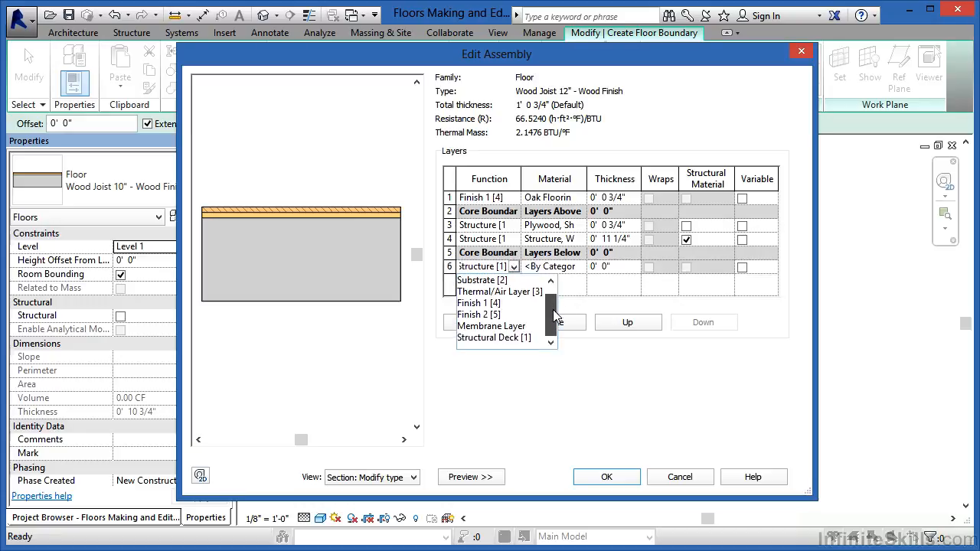
left_click(487, 303)
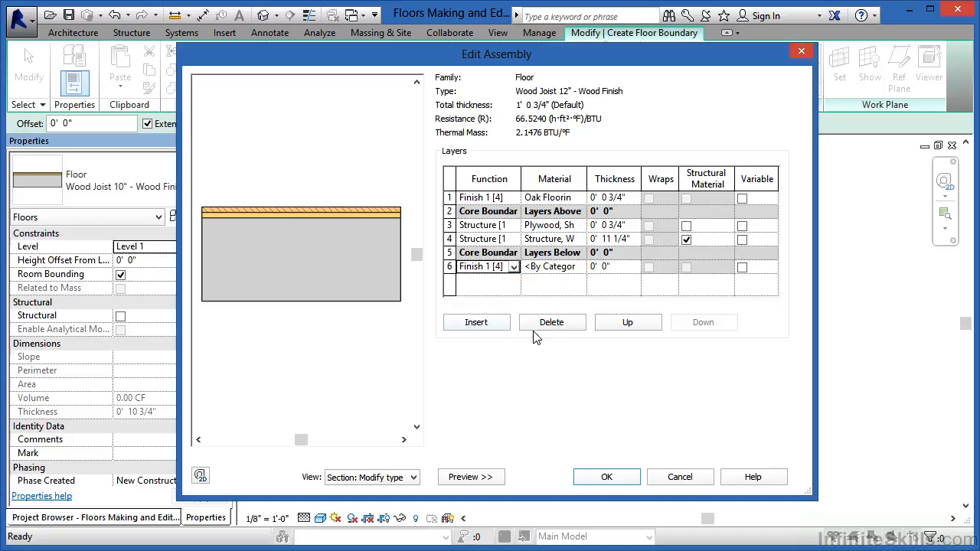
left_click(579, 273)
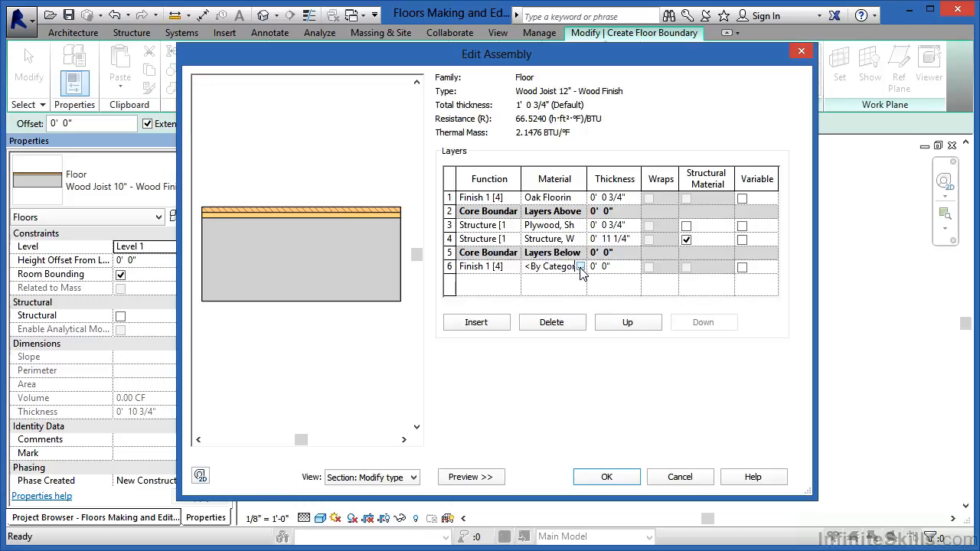
left_click(580, 267)
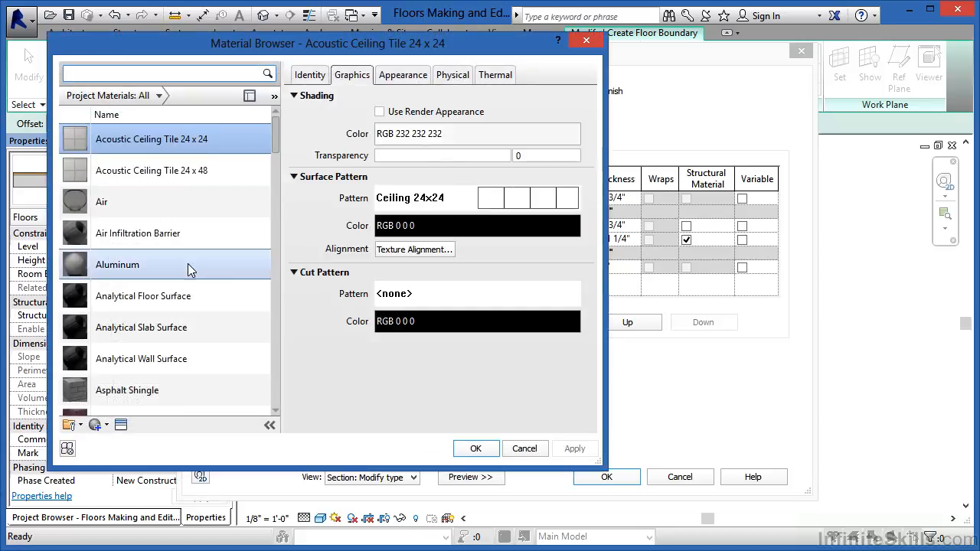
left_click_drag(274, 129, 280, 281)
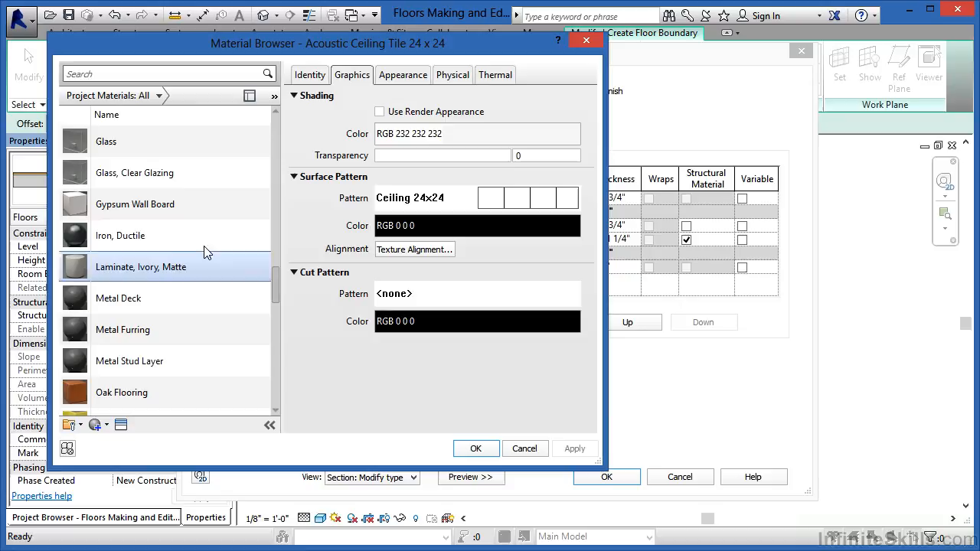
left_click(163, 209)
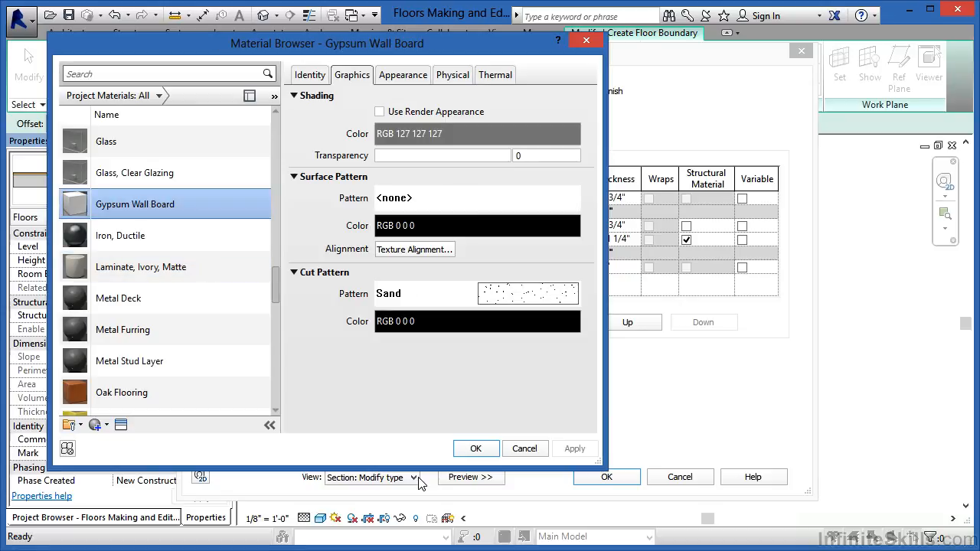
left_click(475, 449)
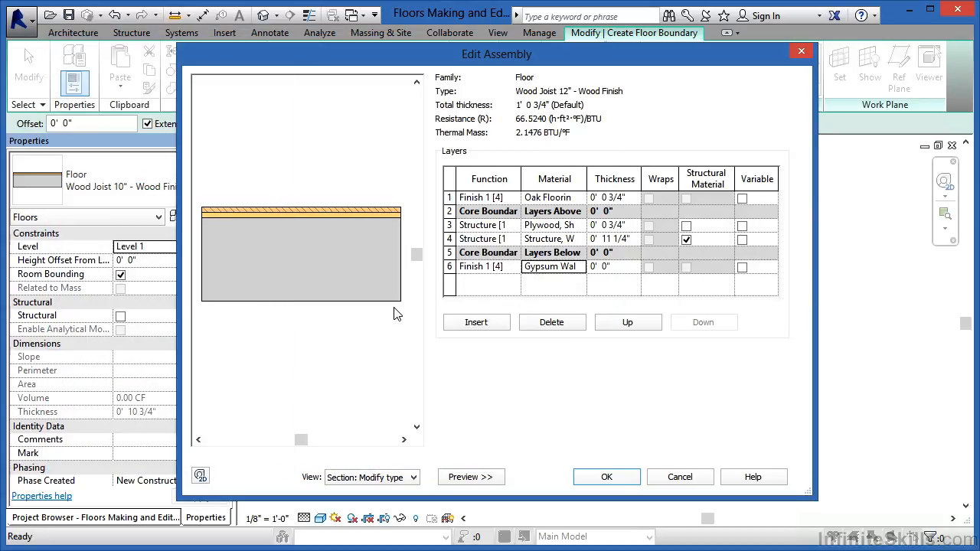
Set the thickness of the gypsum wall board layer to 0' 0 3/4"
left_click(605, 266)
type("3/4\"")
left_click(634, 226)
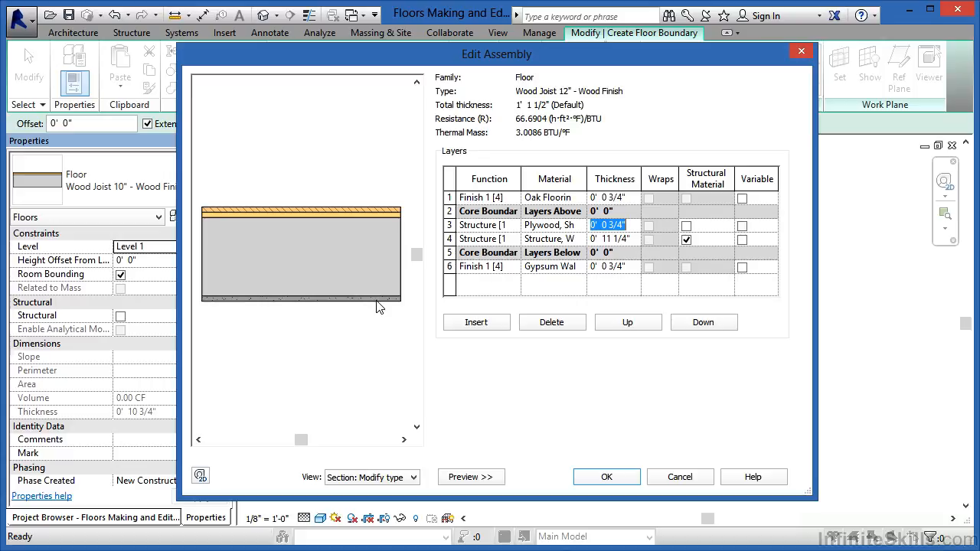
Delete the gypsum wall board layer below the core boundary and accept the new floor type's assembly and properties
left_click(450, 266)
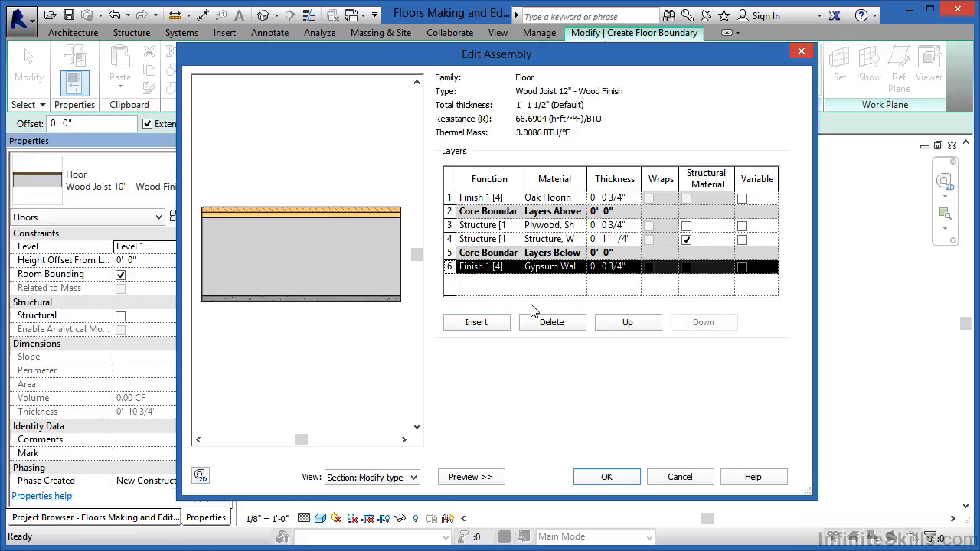
left_click(554, 323)
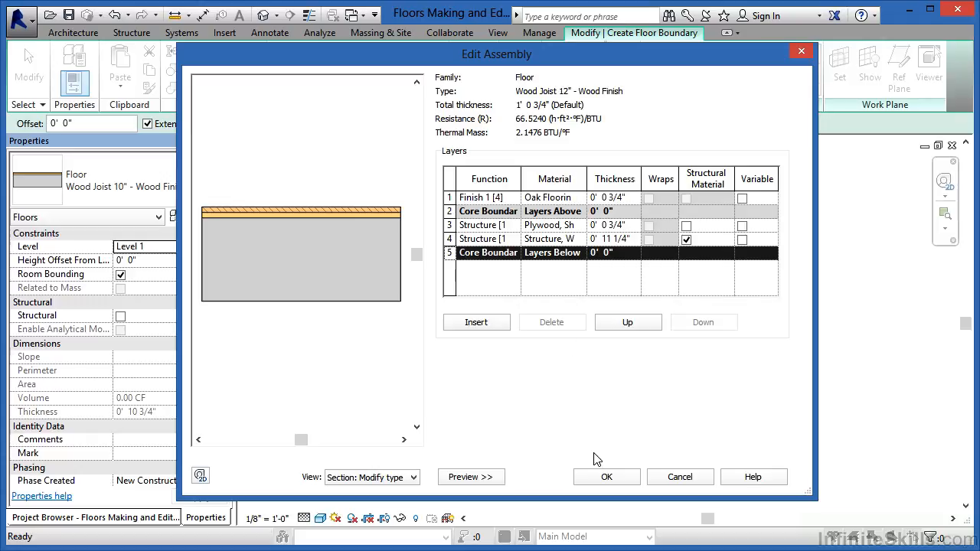
left_click(604, 477)
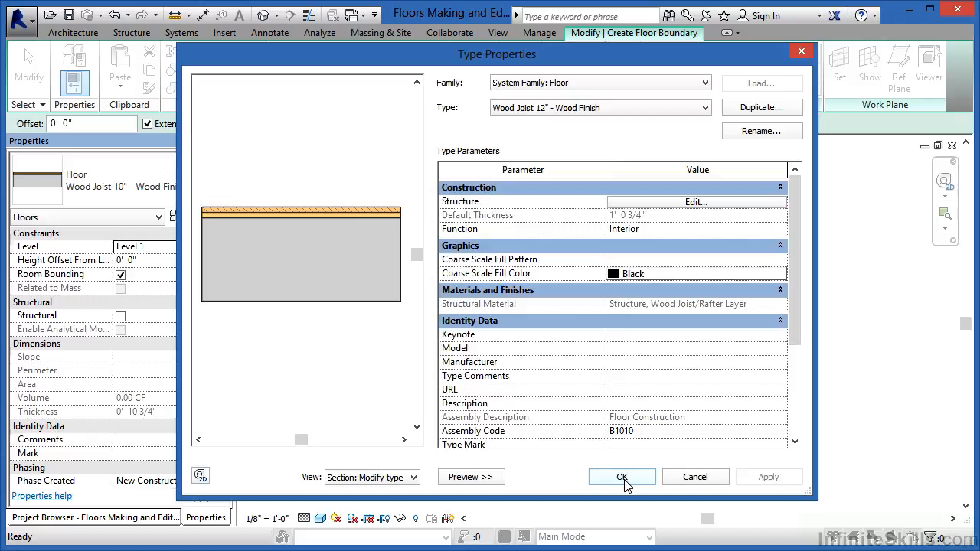
left_click(622, 478)
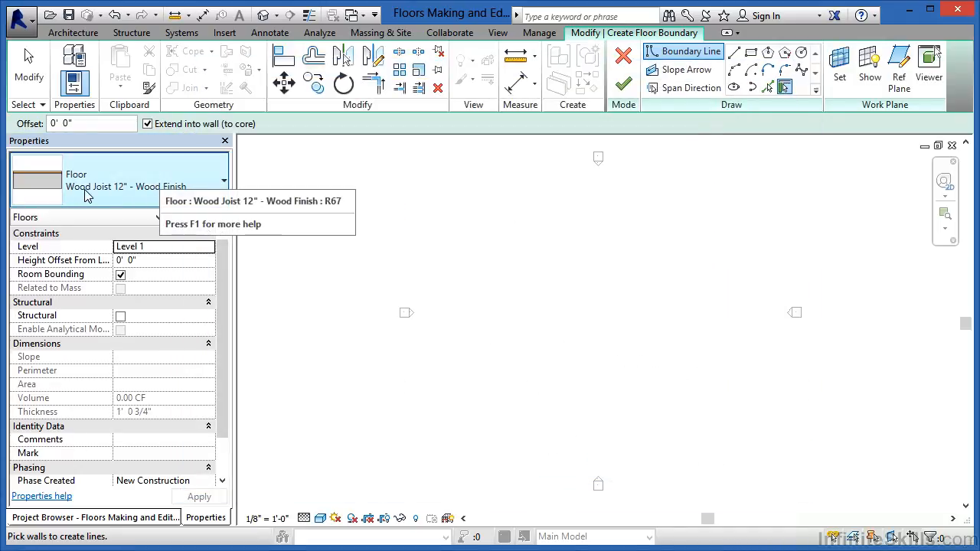
Choose the Wood Joist 12" - Wood Finish floor type and open its layer structure for review
left_click(149, 197)
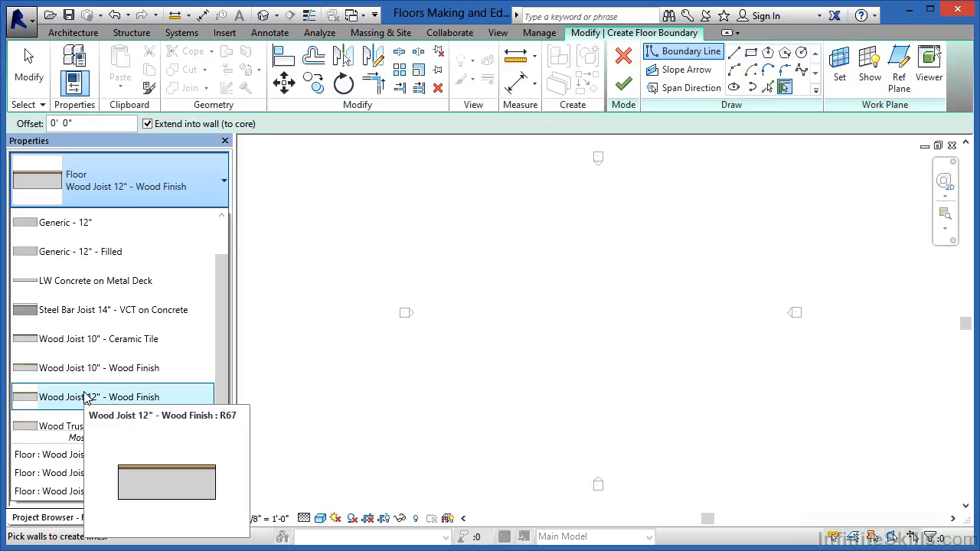
left_click(86, 396)
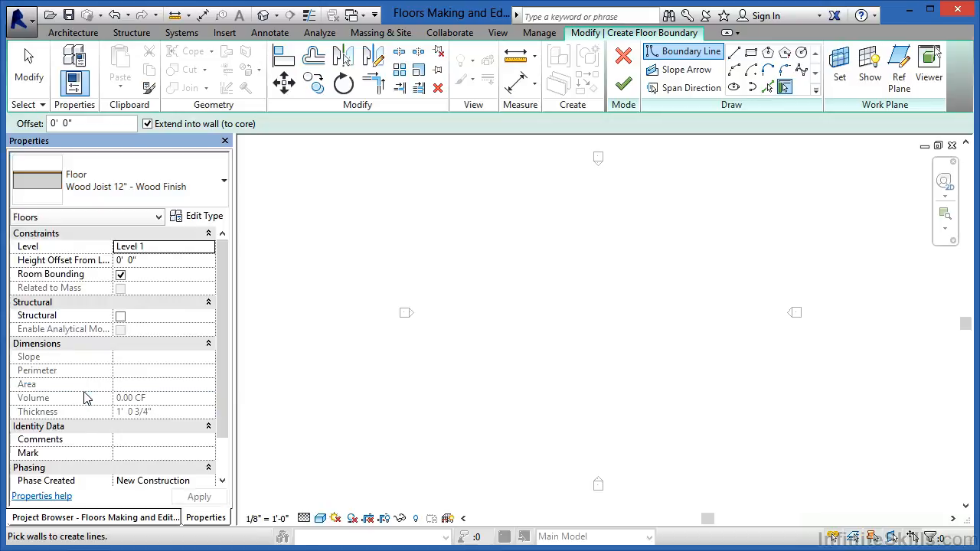
left_click(205, 218)
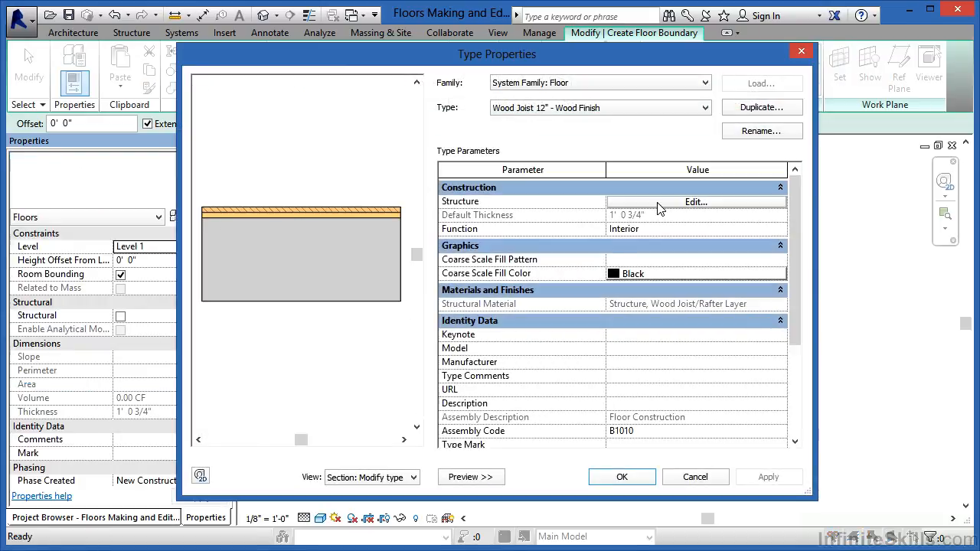
left_click(657, 202)
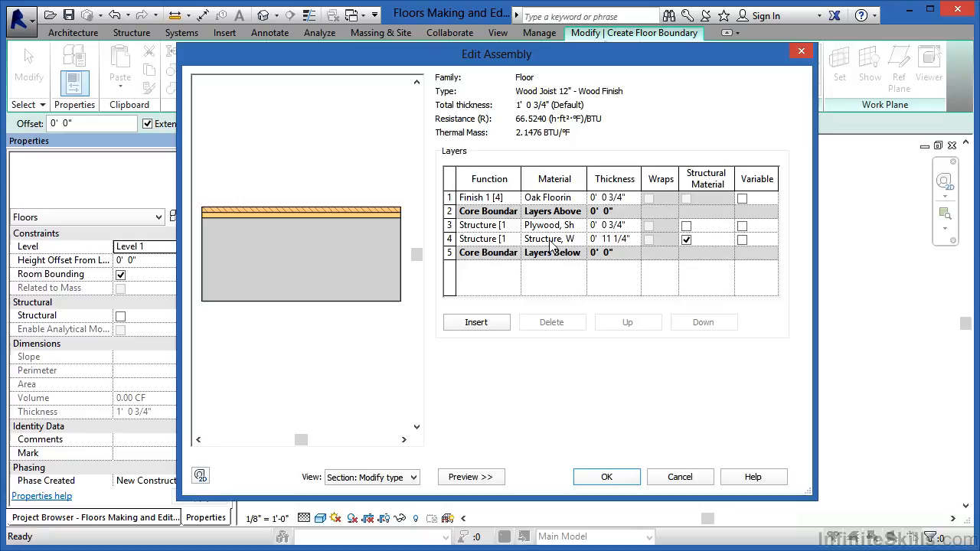